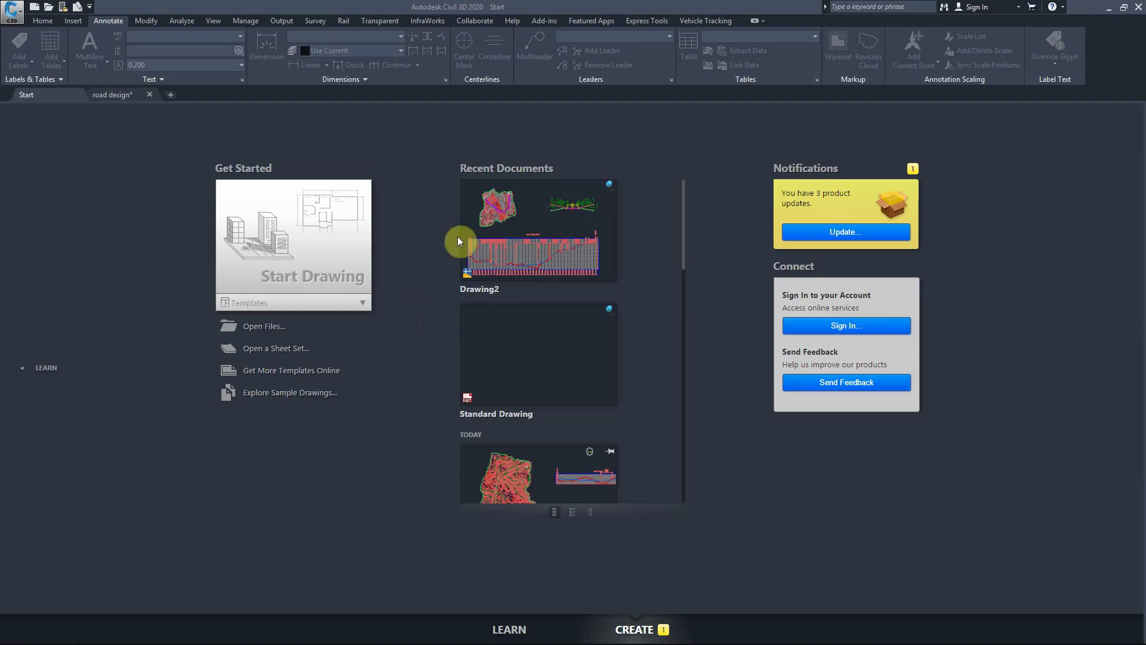
Switch from the Start page to the road design drawing tab
{"action": "left_click", "coordinate": [118, 99]}
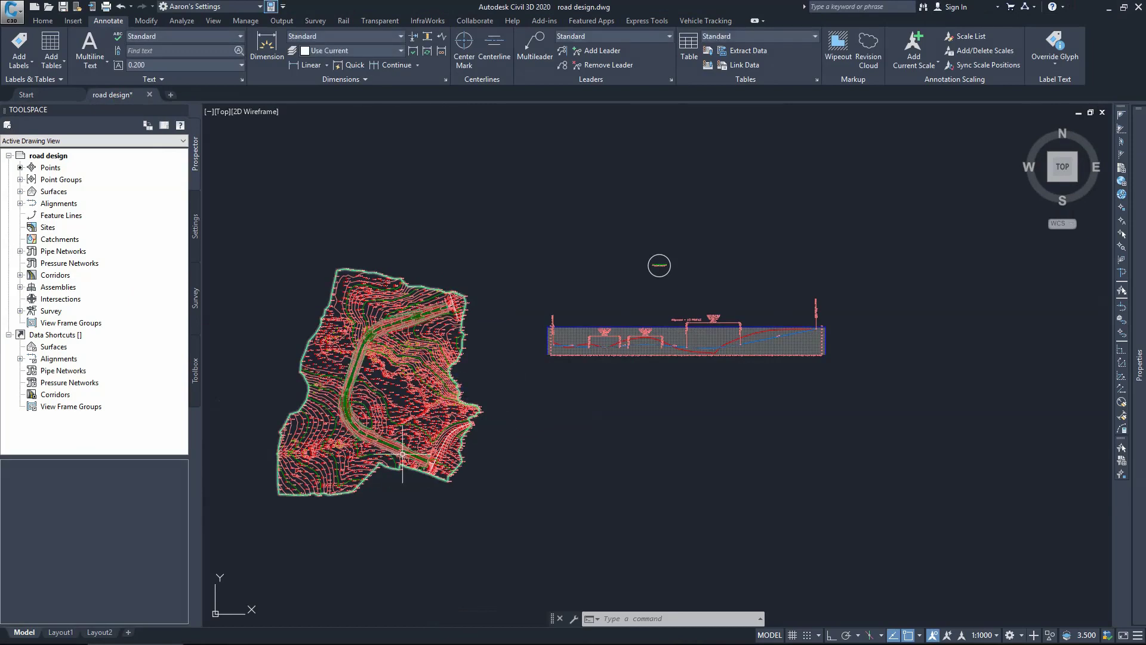
Zoom in and send the eg + road TIN surface to the Object Viewer
{"action": "scroll", "coordinate": [420, 479], "scroll_direction": "up", "scroll_amount": 2}
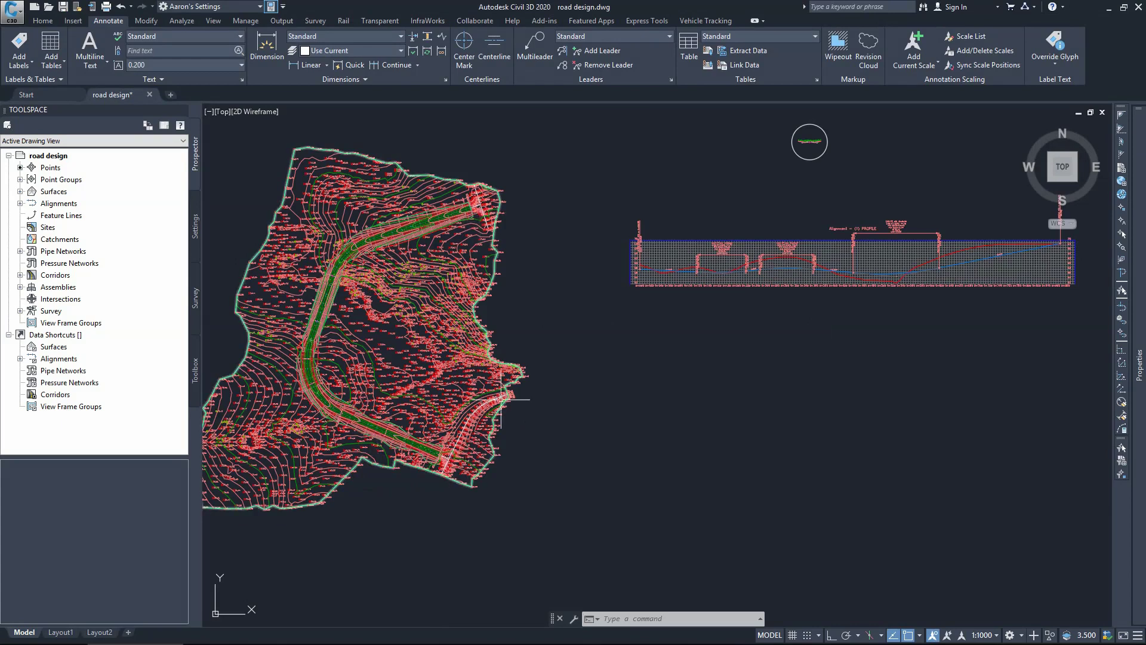
{"action": "left_click", "coordinate": [354, 173]}
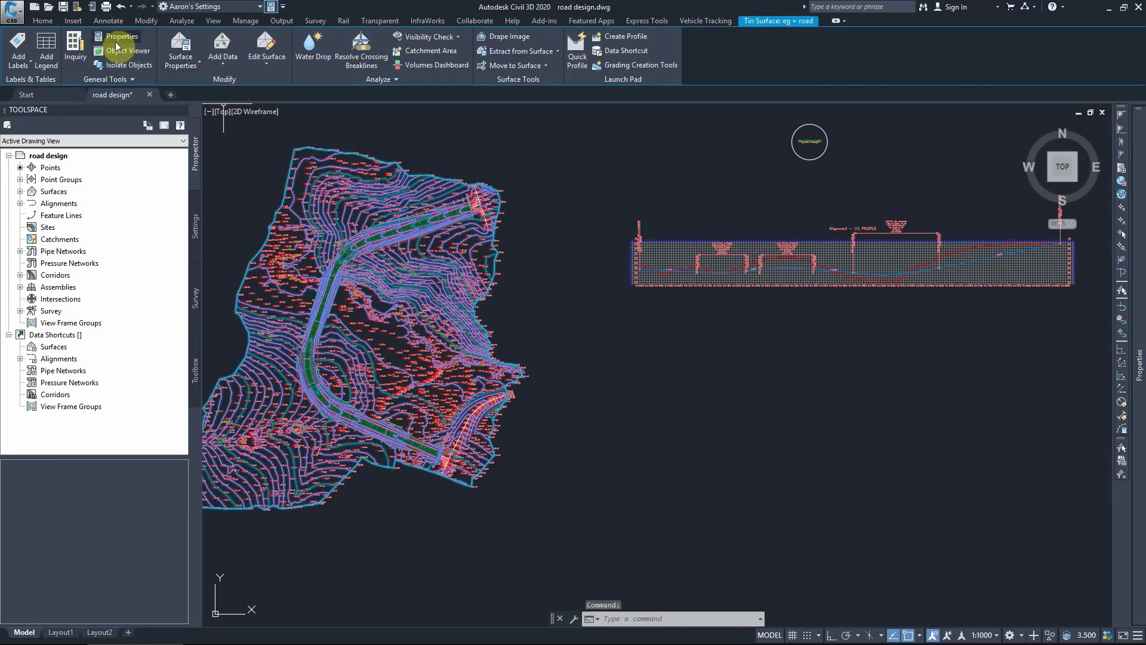
{"action": "left_click", "coordinate": [110, 48]}
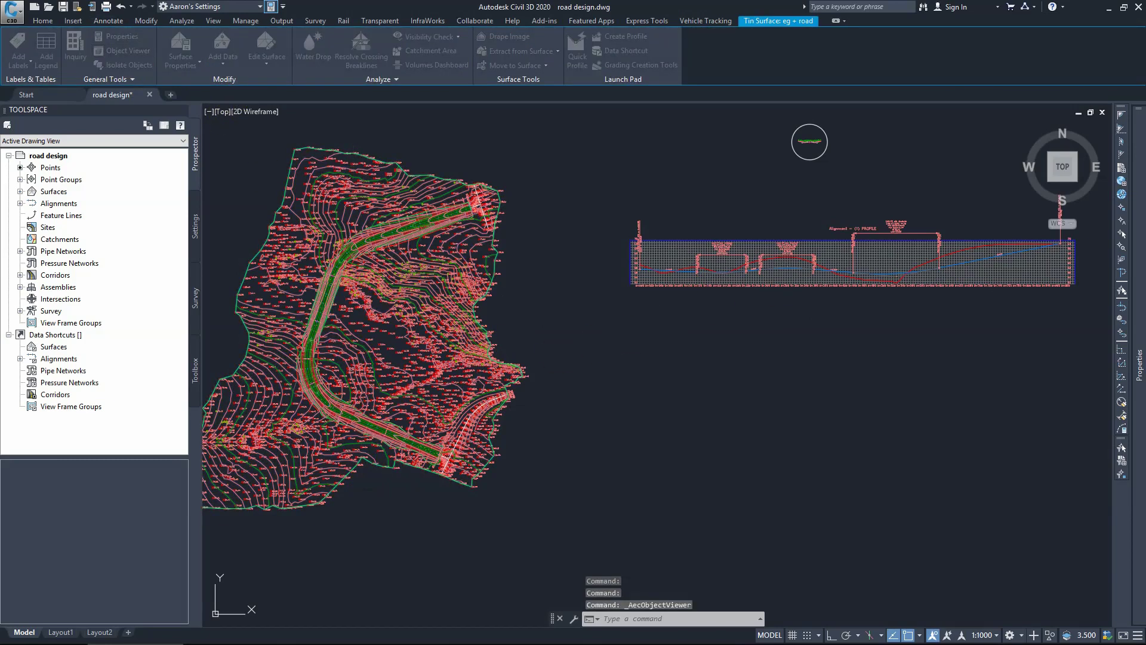
Maximise the Object Viewer, then orbit, zoom and pan the shaded eg + road surface in 3D
{"action": "left_click_drag", "start_coordinate": [502, 127], "coordinate": [453, 5]}
{"action": "left_click_drag", "start_coordinate": [563, 386], "coordinate": [549, 191]}
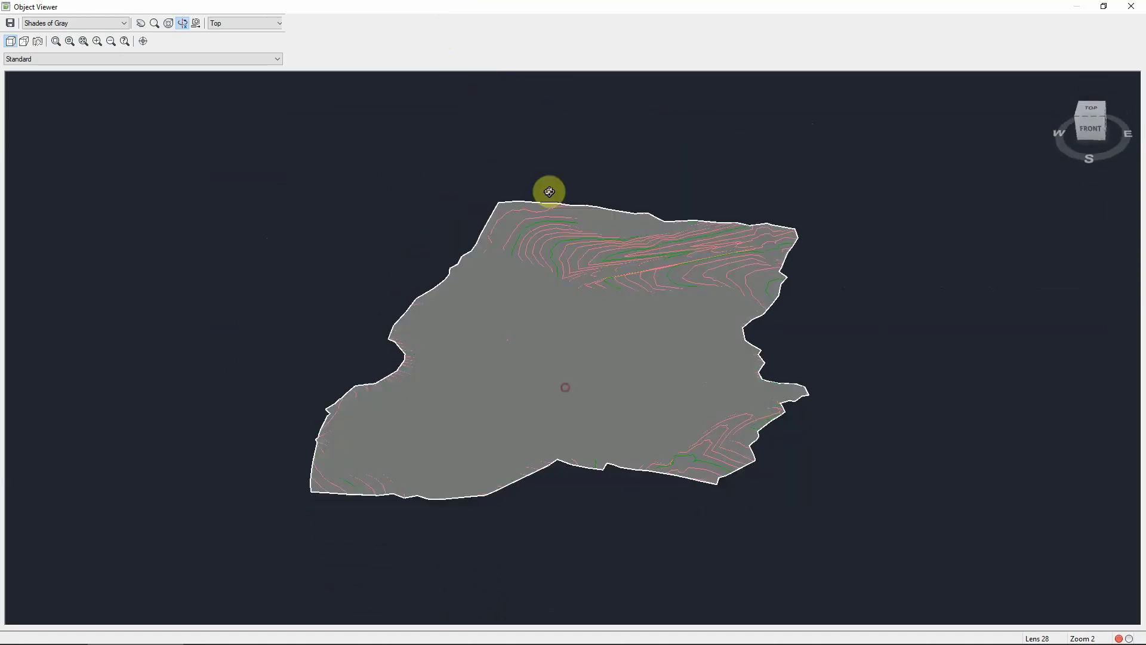
{"action": "mouse_move", "coordinate": [624, 351]}
{"action": "left_mouse_down"}
{"action": "mouse_move", "coordinate": [621, 402]}
{"action": "mouse_move", "coordinate": [673, 350]}
{"action": "mouse_move", "coordinate": [775, 310]}
{"action": "mouse_move", "coordinate": [757, 325]}
{"action": "left_mouse_up"}
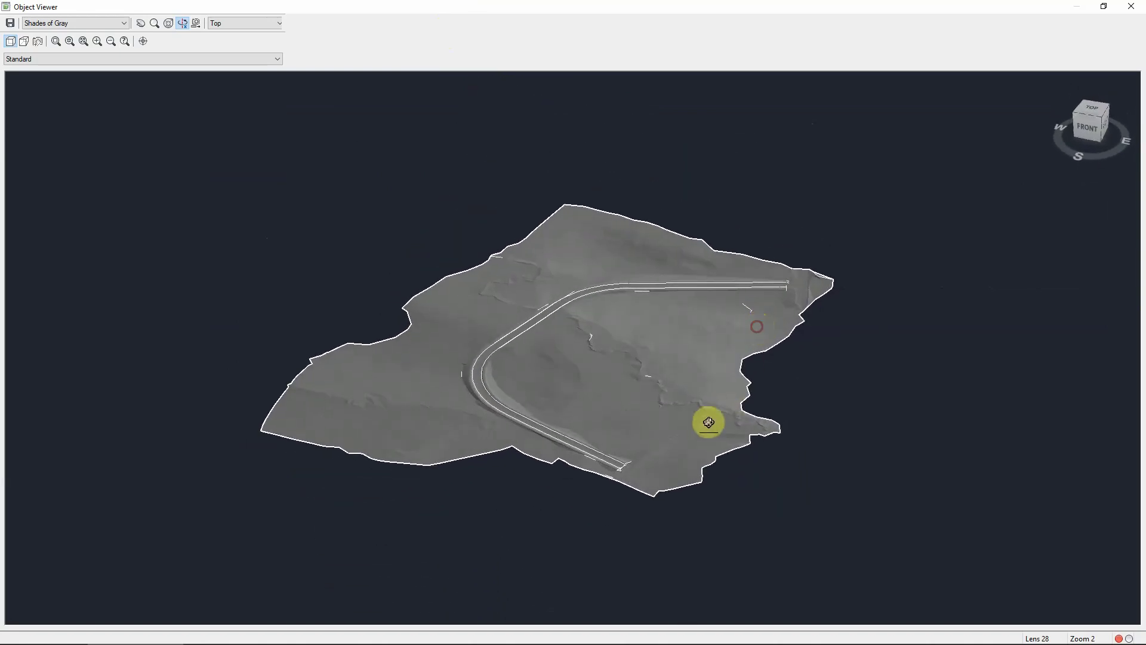
{"action": "scroll", "coordinate": [653, 478], "scroll_direction": "up", "scroll_amount": 5}
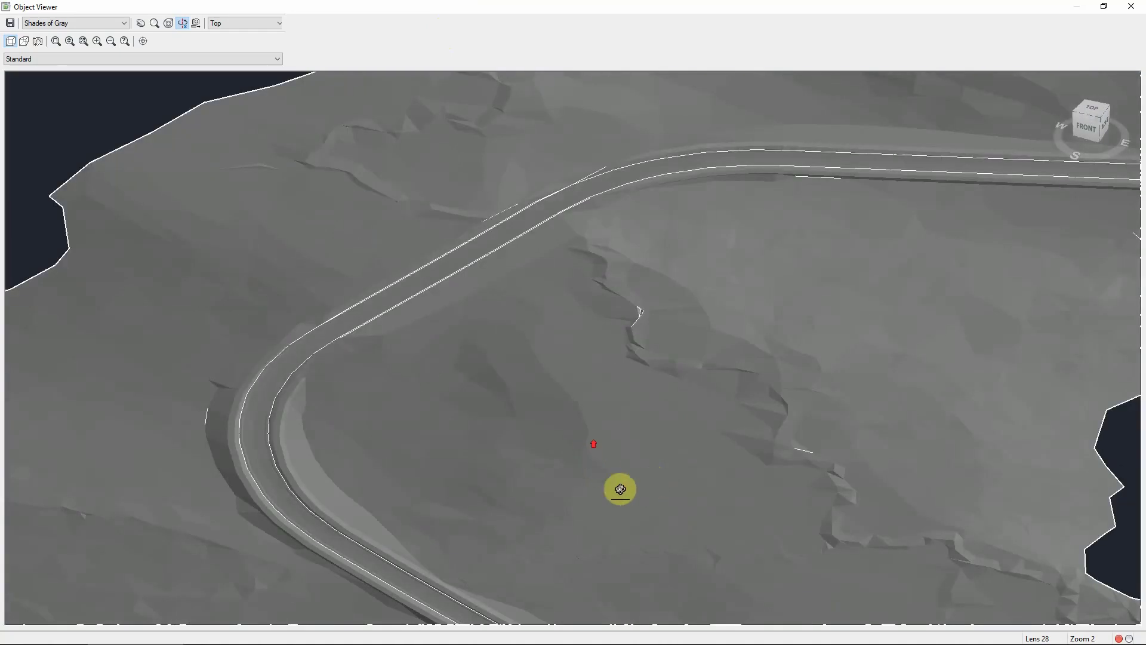
{"action": "middle_click_drag", "start_coordinate": [627, 502], "coordinate": [474, 195]}
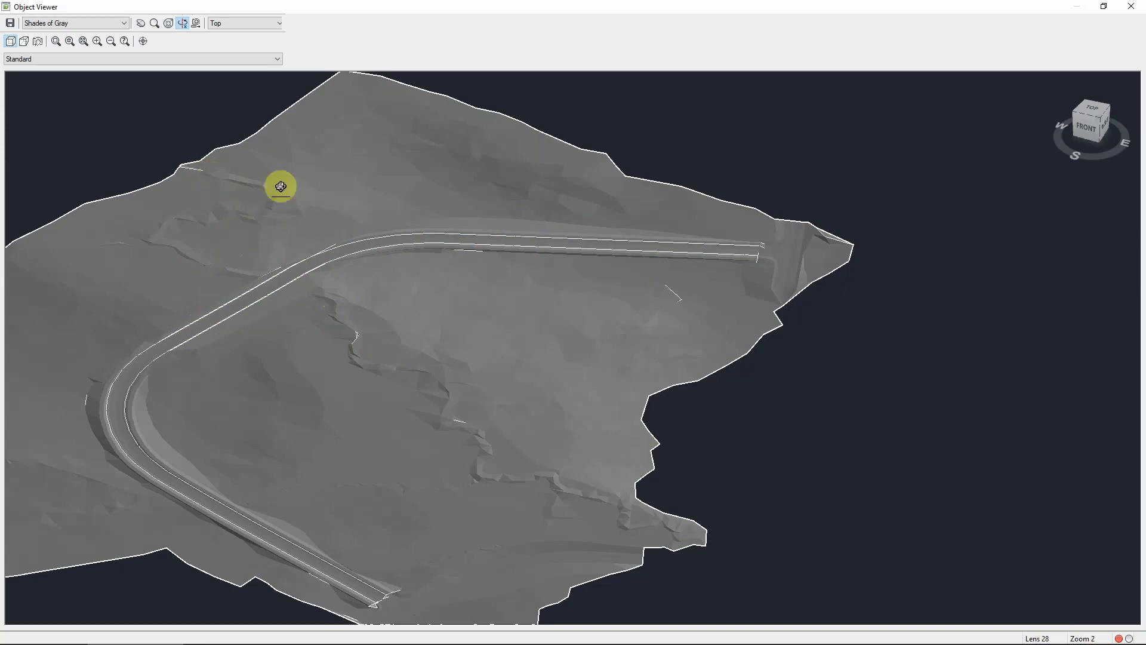
Close the Object Viewer and start a new drawing from the Standard template
{"action": "left_click", "coordinate": [1130, 8]}
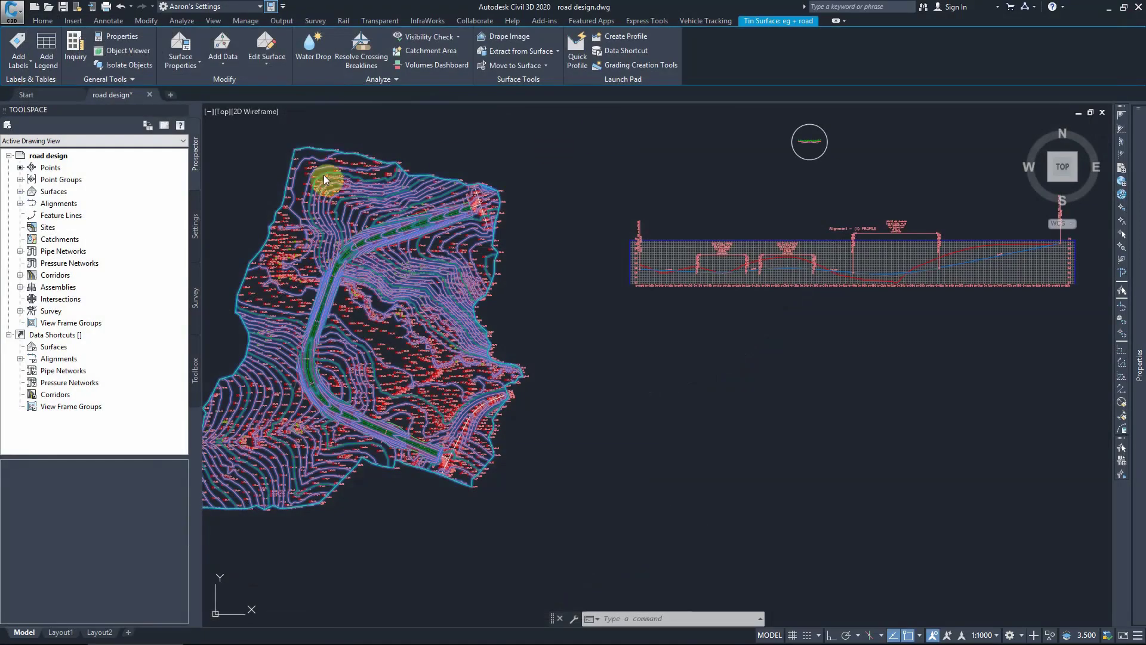
{"action": "left_click", "coordinate": [35, 98]}
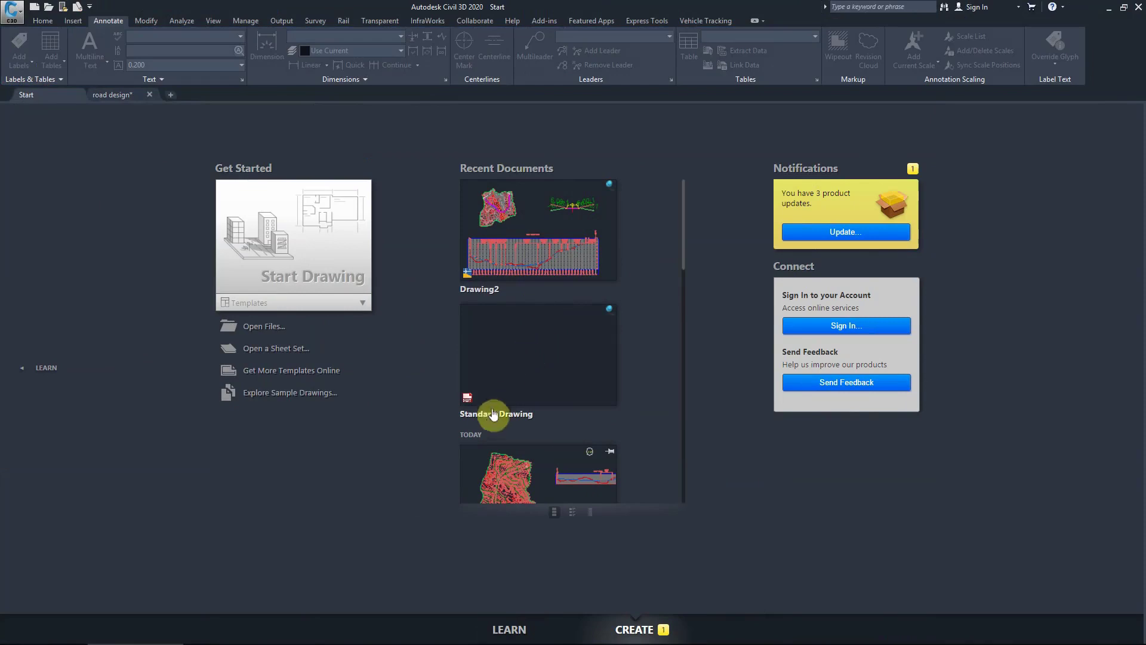
{"action": "left_click", "coordinate": [516, 342]}
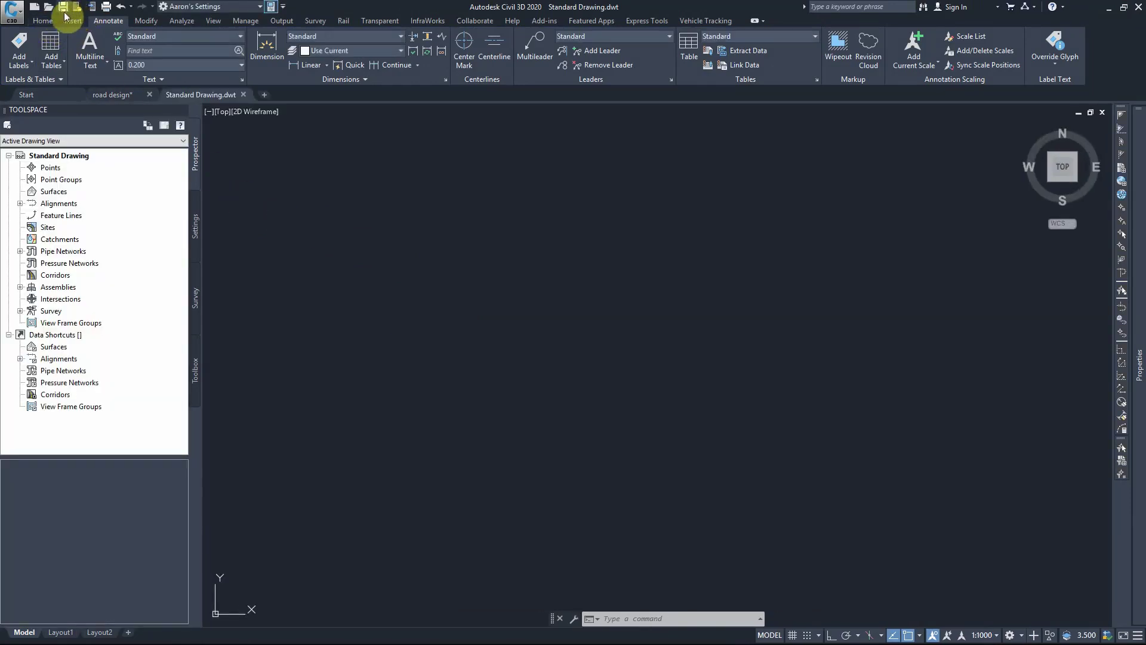
Begin Save As and browse to the OneDrive Civil Drafting > C3D Files folder
{"action": "left_click", "coordinate": [12, 10]}
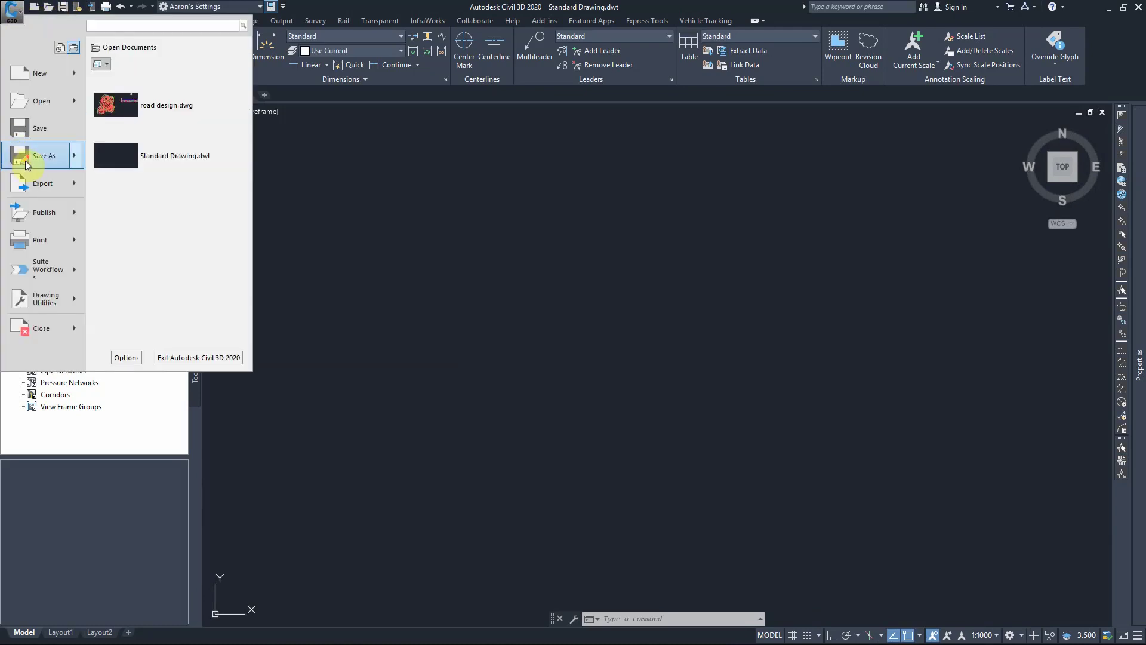
{"action": "mouse_move", "coordinate": [24, 164]}
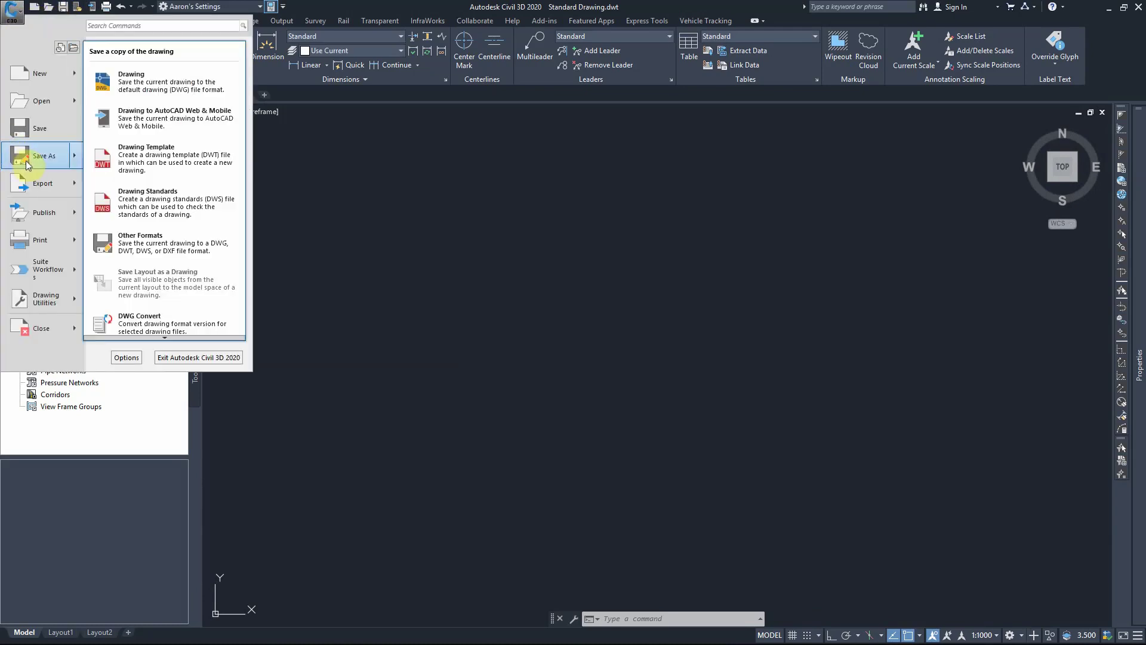
{"action": "left_click", "coordinate": [148, 86]}
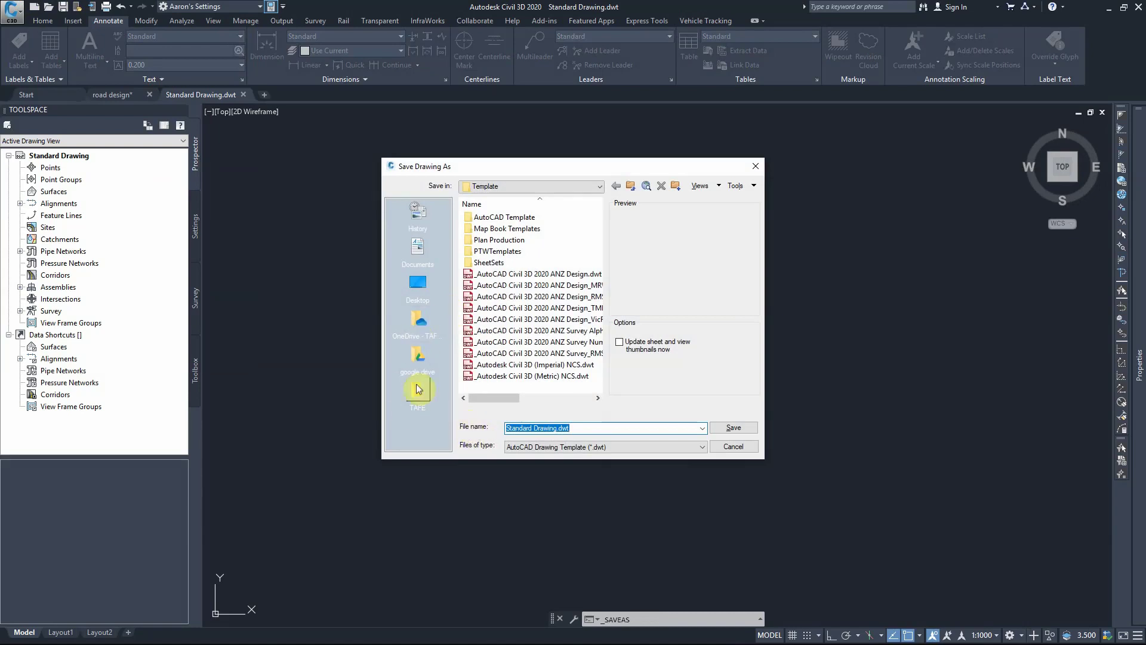
{"action": "left_click", "coordinate": [419, 323]}
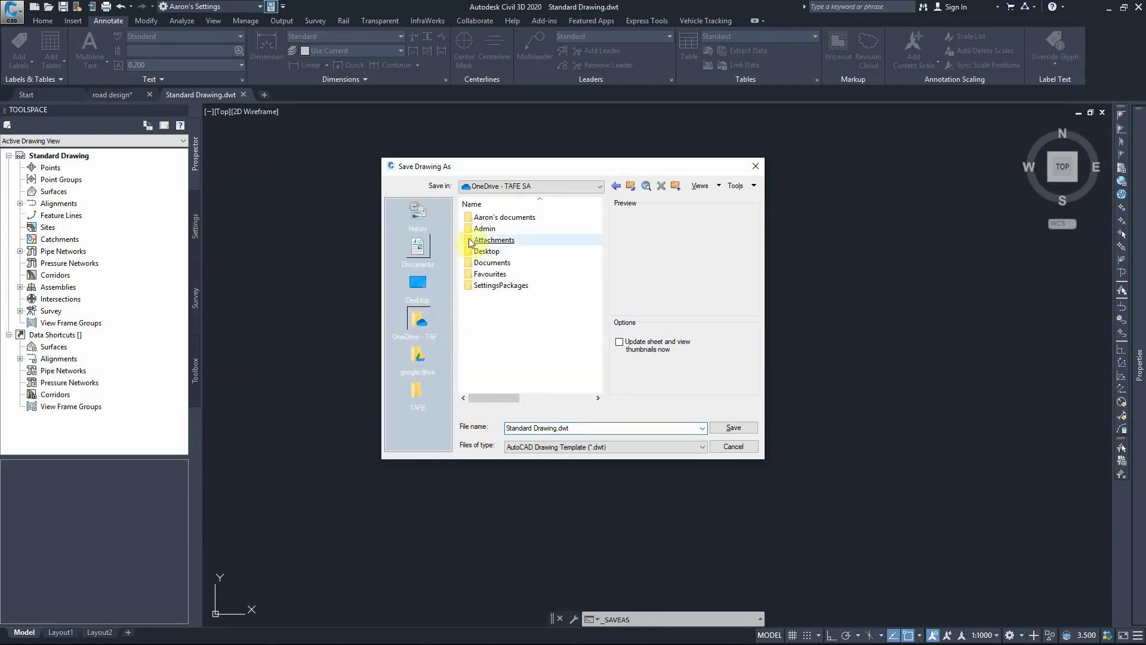
{"action": "double_click", "coordinate": [484, 218]}
{"action": "double_click", "coordinate": [485, 218]}
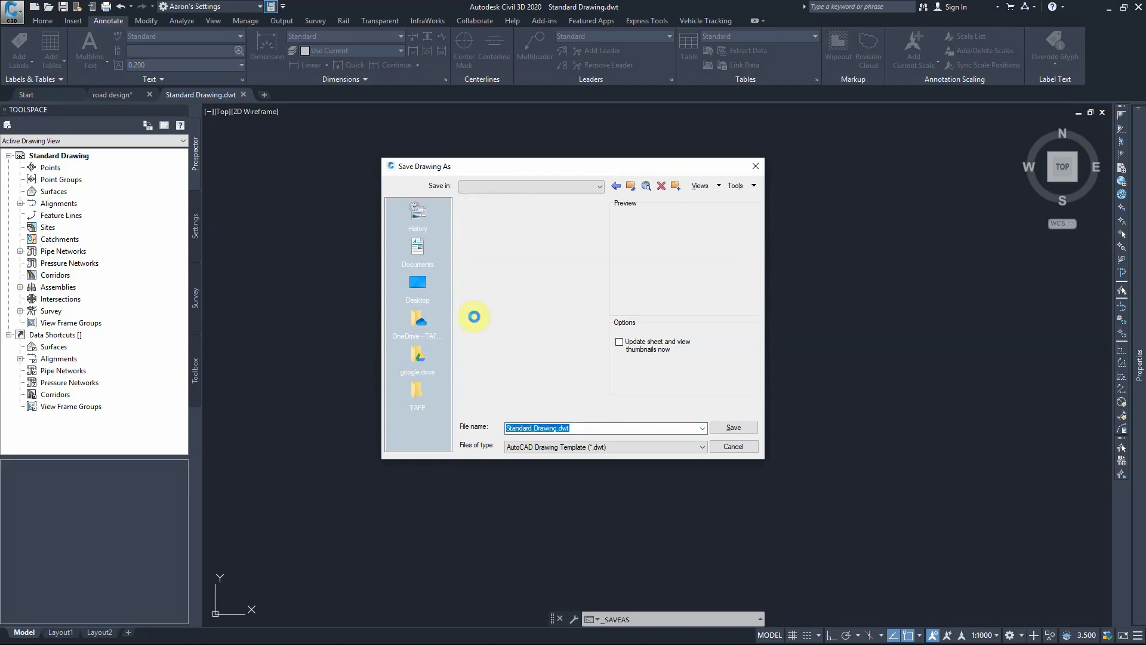
{"action": "double_click", "coordinate": [478, 219]}
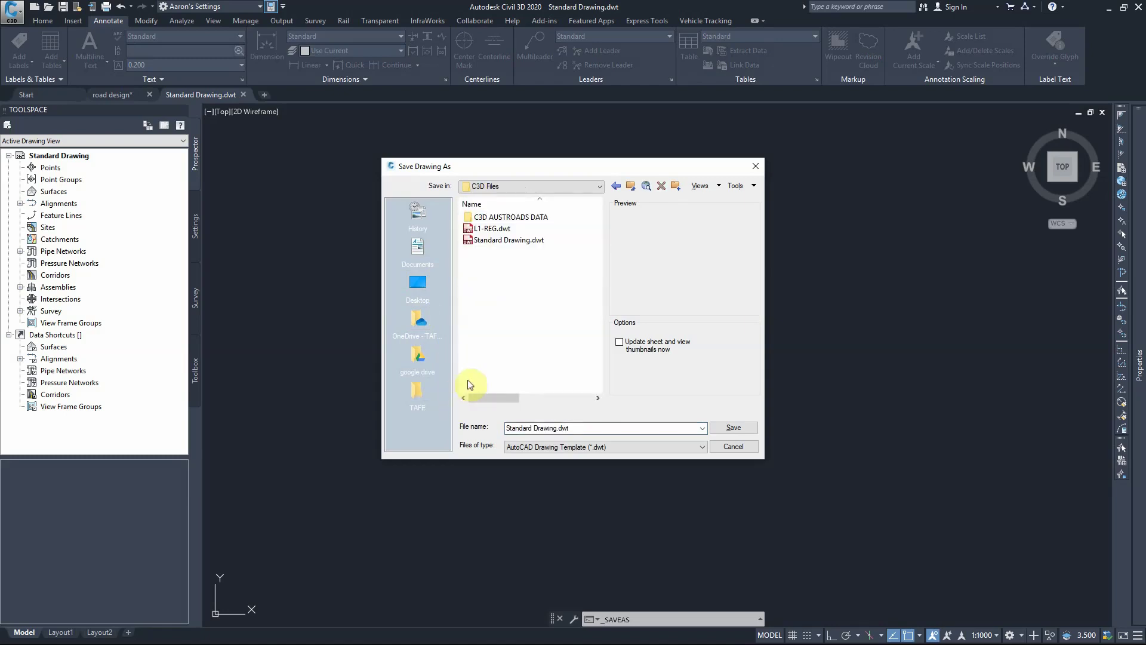
Save the drawing as TUTORIAL 2 in AutoCAD 2018 Drawing (*.dwg) format
{"action": "left_click", "coordinate": [530, 446]}
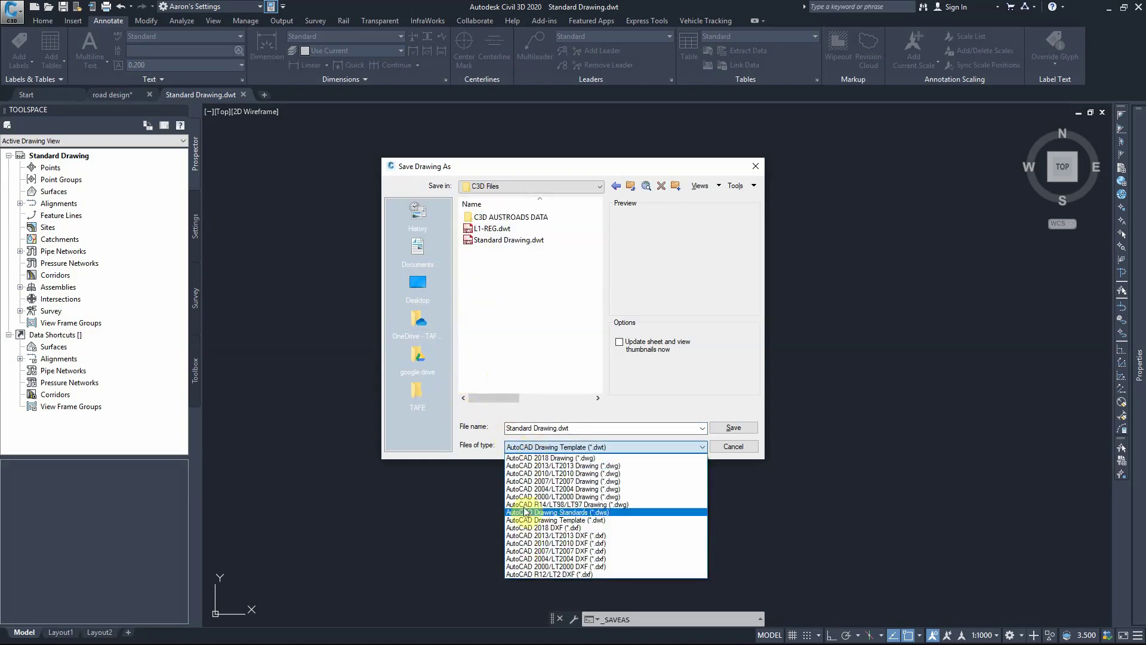
{"action": "left_click", "coordinate": [531, 458]}
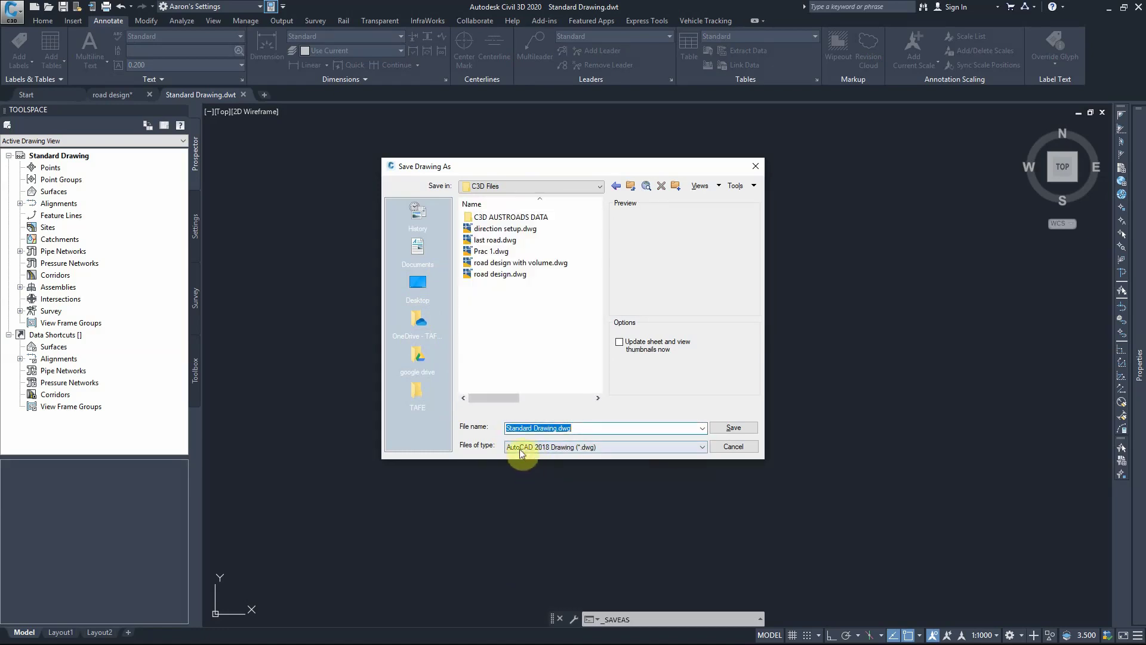
{"action": "left_click", "coordinate": [555, 428]}
{"action": "left_click_drag", "start_coordinate": [557, 428], "coordinate": [455, 418]}
{"action": "type", "text": "TUTORIAL 2"}
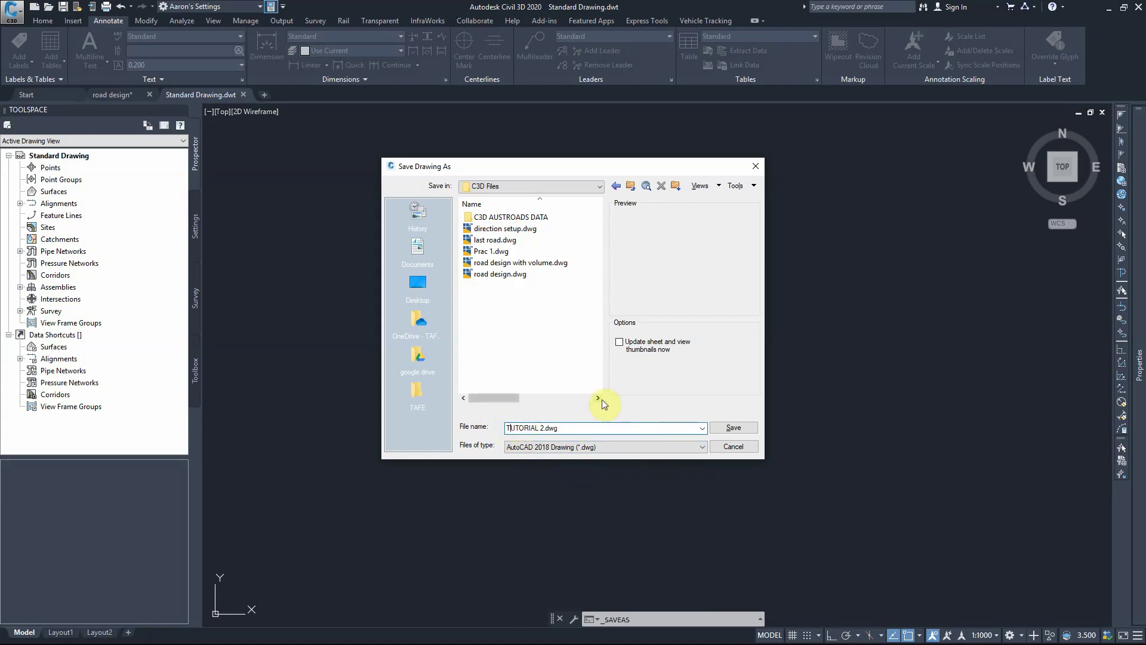
{"action": "left_click", "coordinate": [740, 427]}
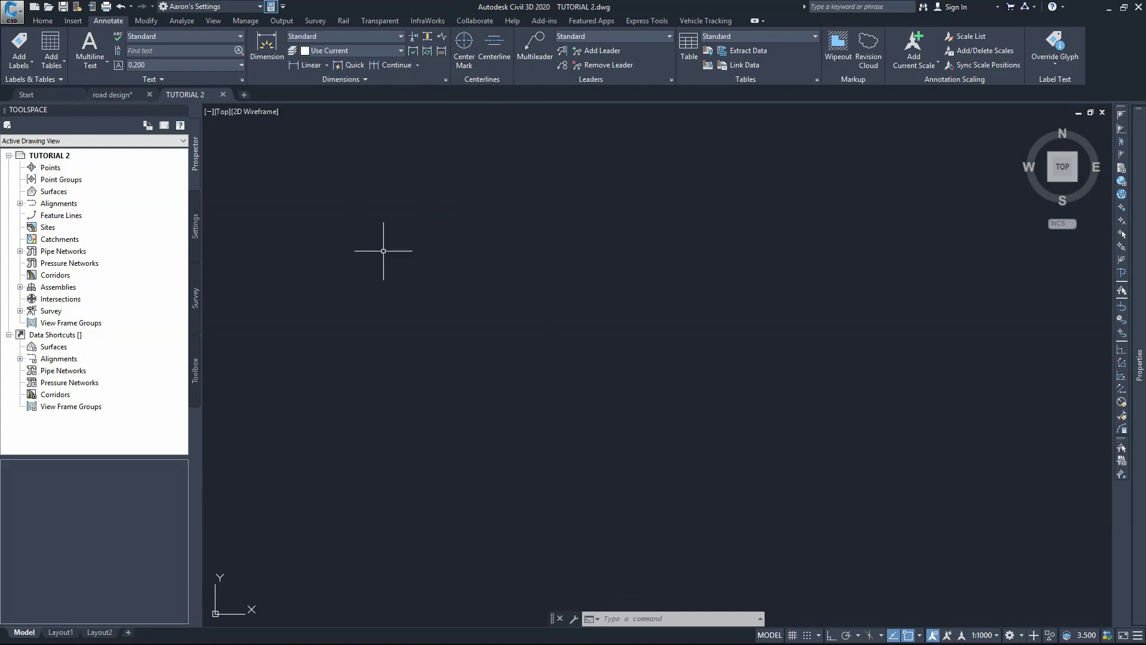
{"action": "left_click", "coordinate": [13, 10]}
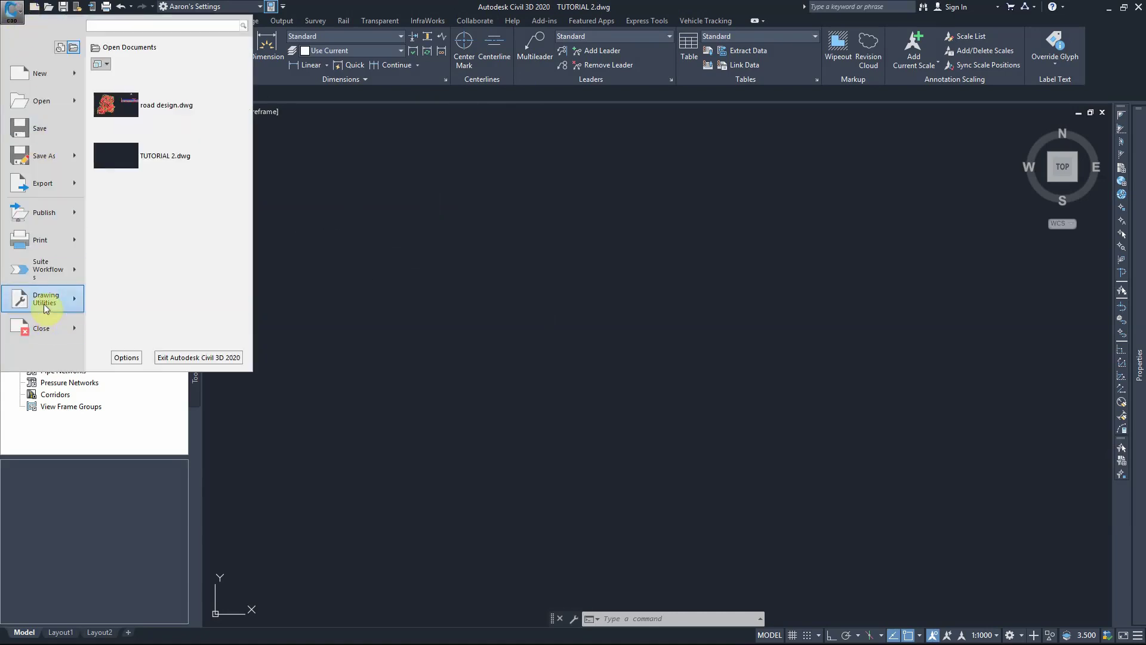
{"action": "left_click", "coordinate": [464, 382]}
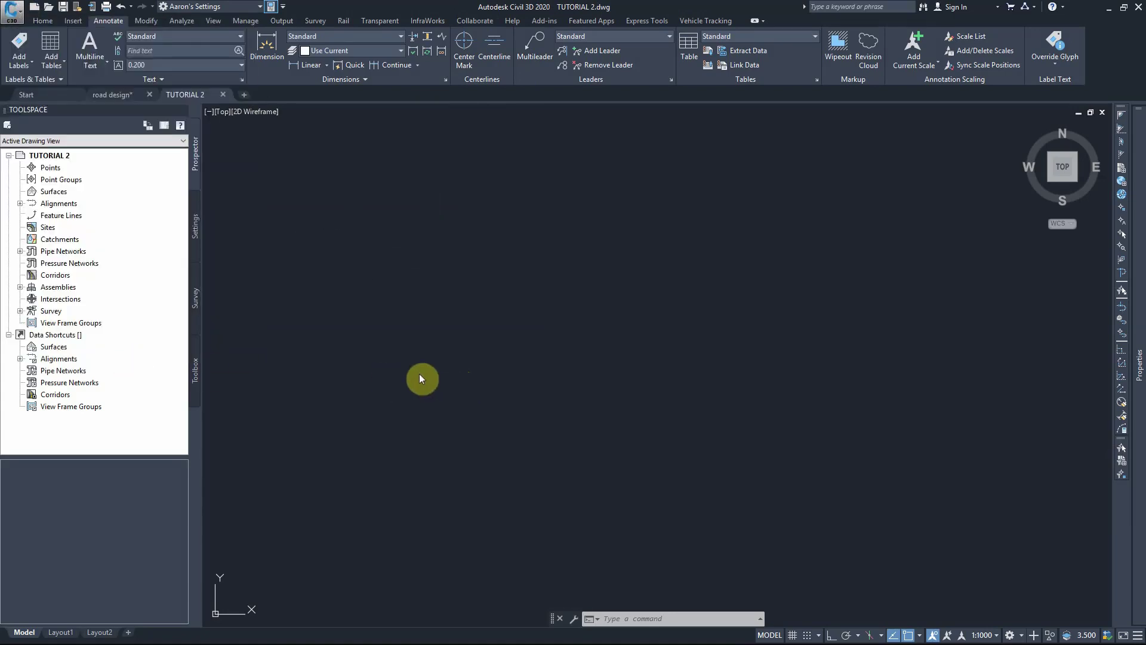
{"action": "left_click", "coordinate": [448, 176]}
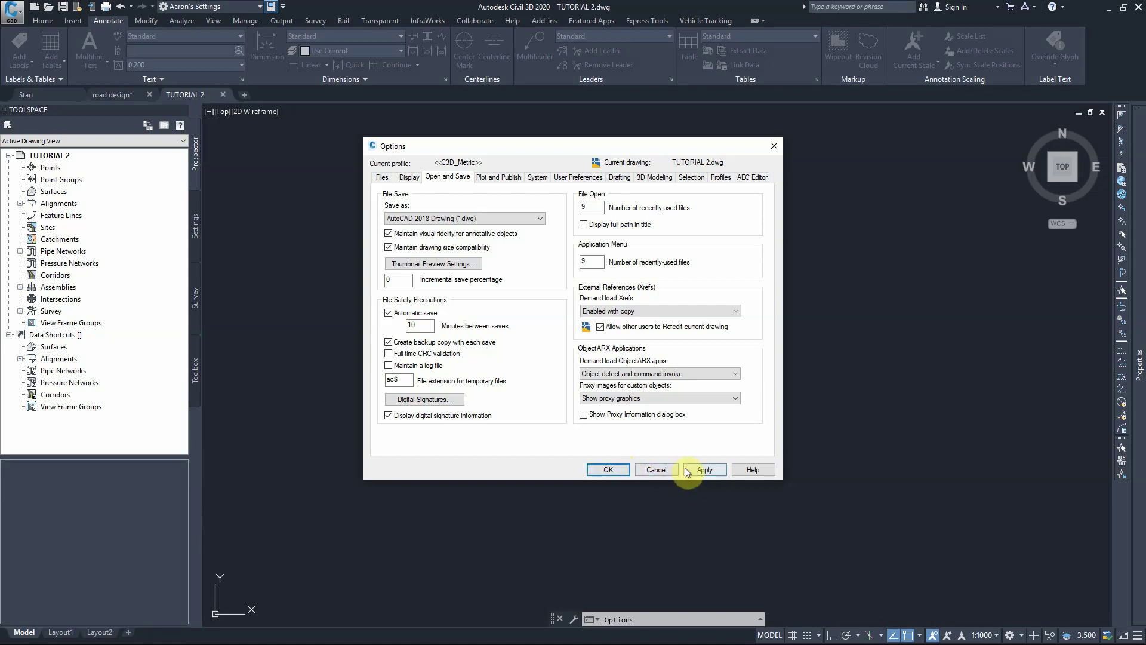
{"action": "left_click", "coordinate": [657, 471]}
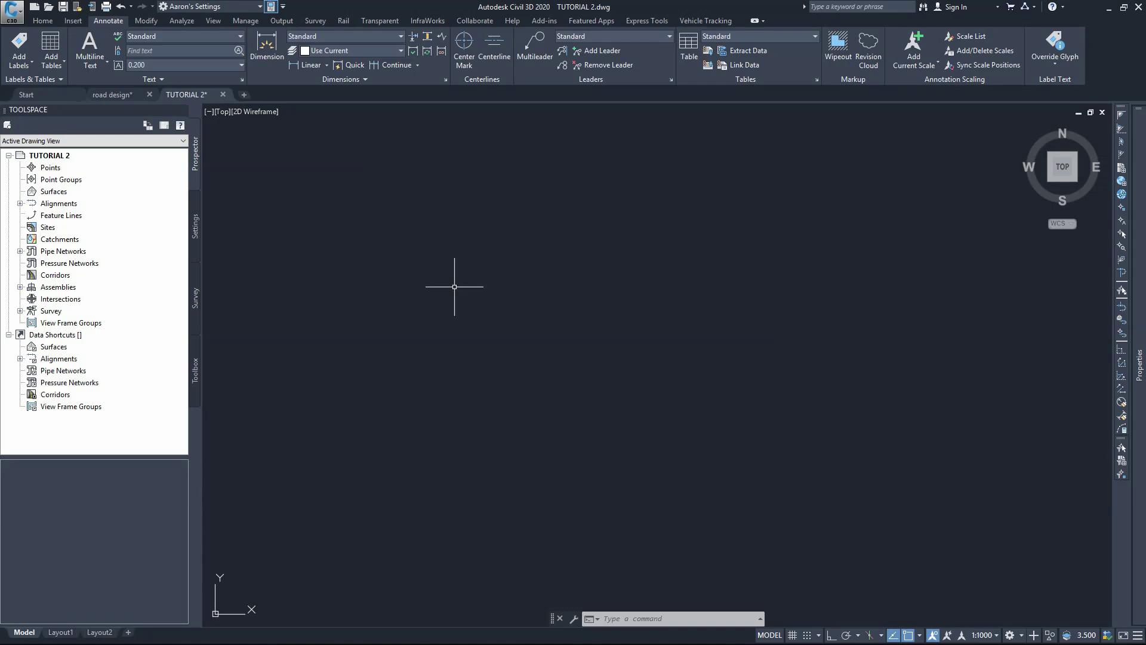
Open Import Points from the Home tab's Point Creation Tools
{"action": "left_click", "coordinate": [73, 21]}
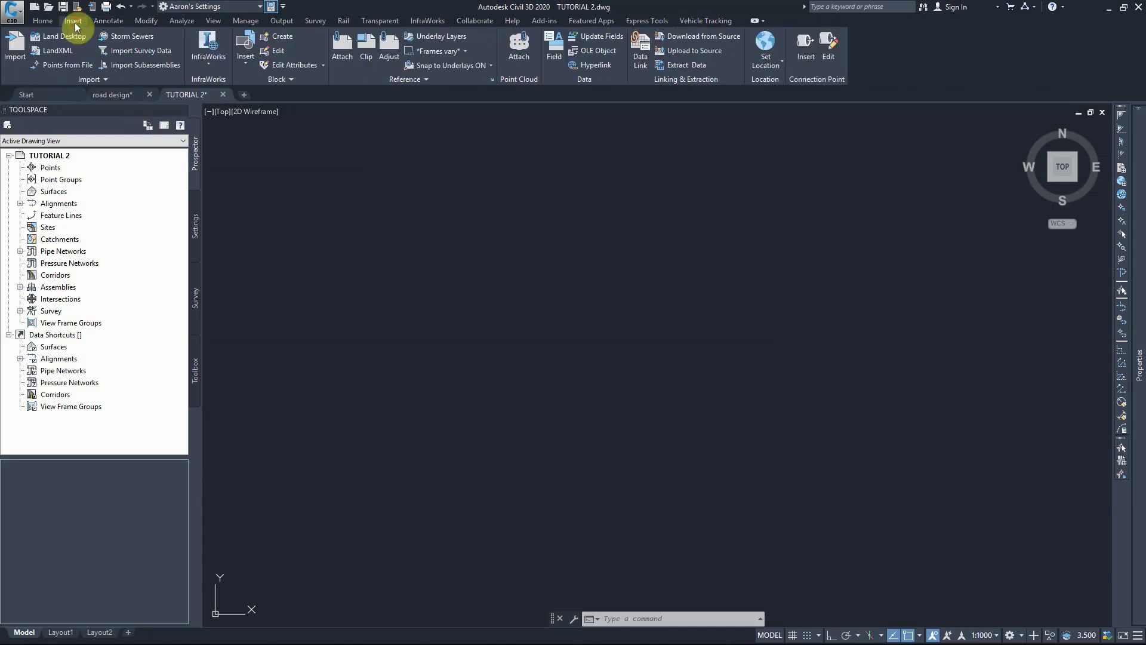
{"action": "left_click", "coordinate": [43, 21]}
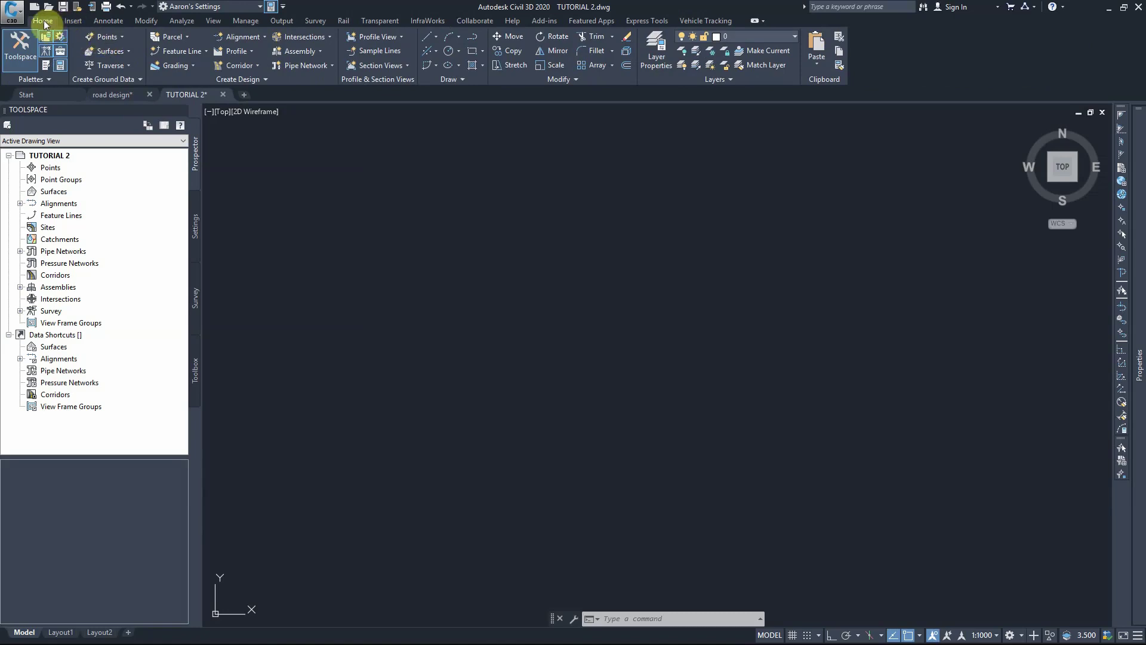
{"action": "left_click", "coordinate": [107, 38]}
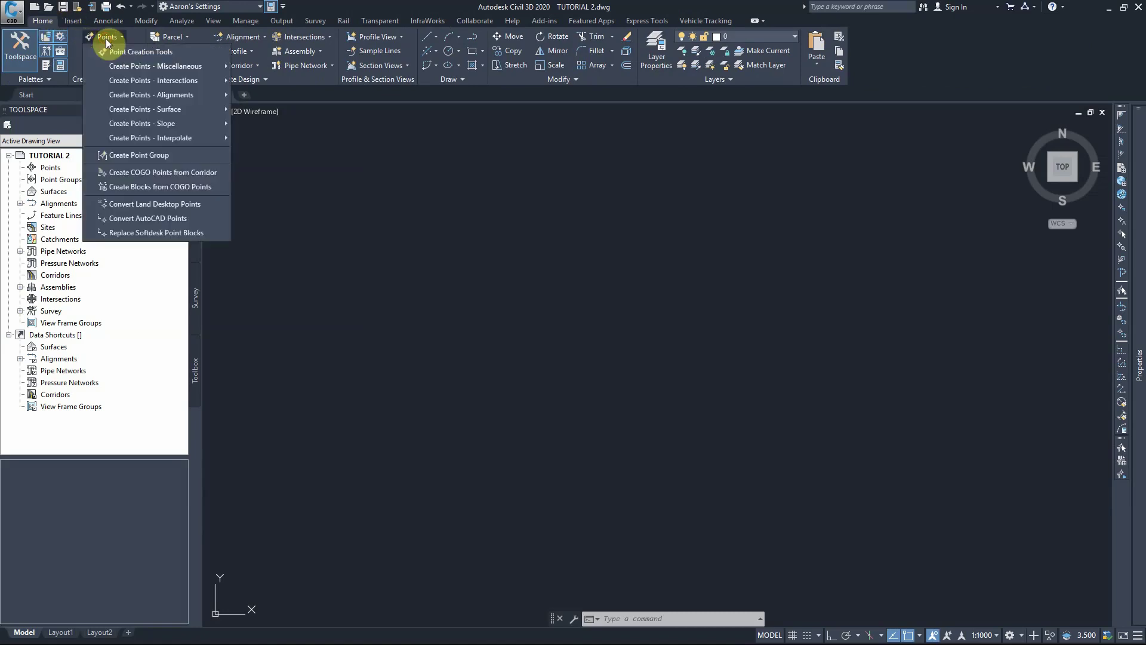
{"action": "left_click", "coordinate": [113, 51]}
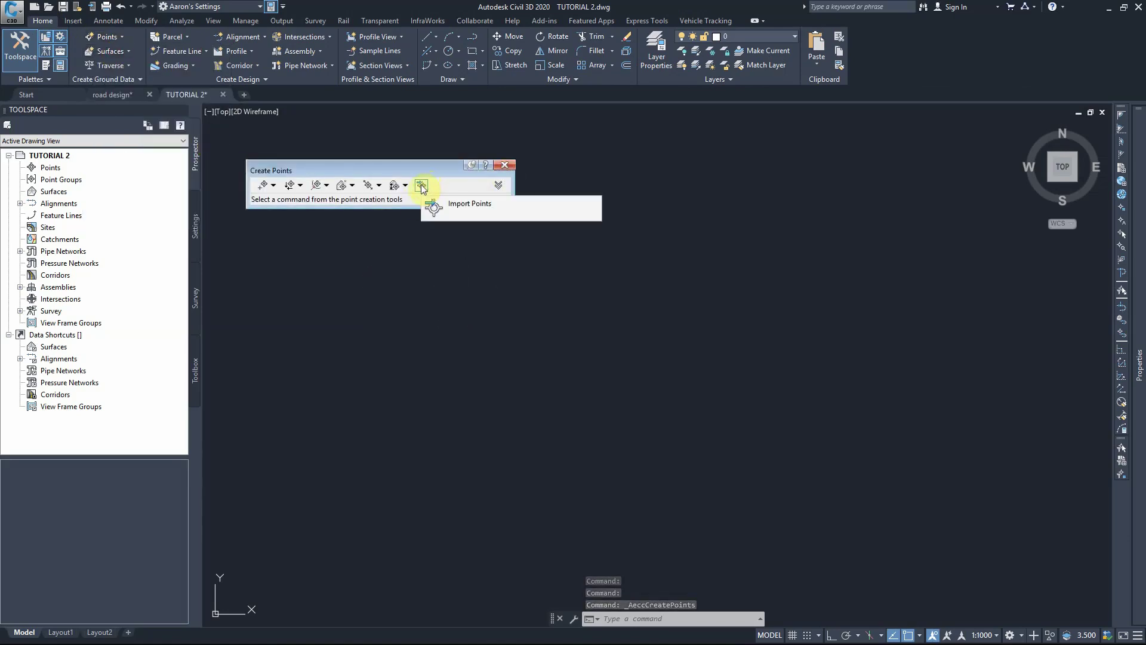
{"action": "left_click", "coordinate": [421, 184]}
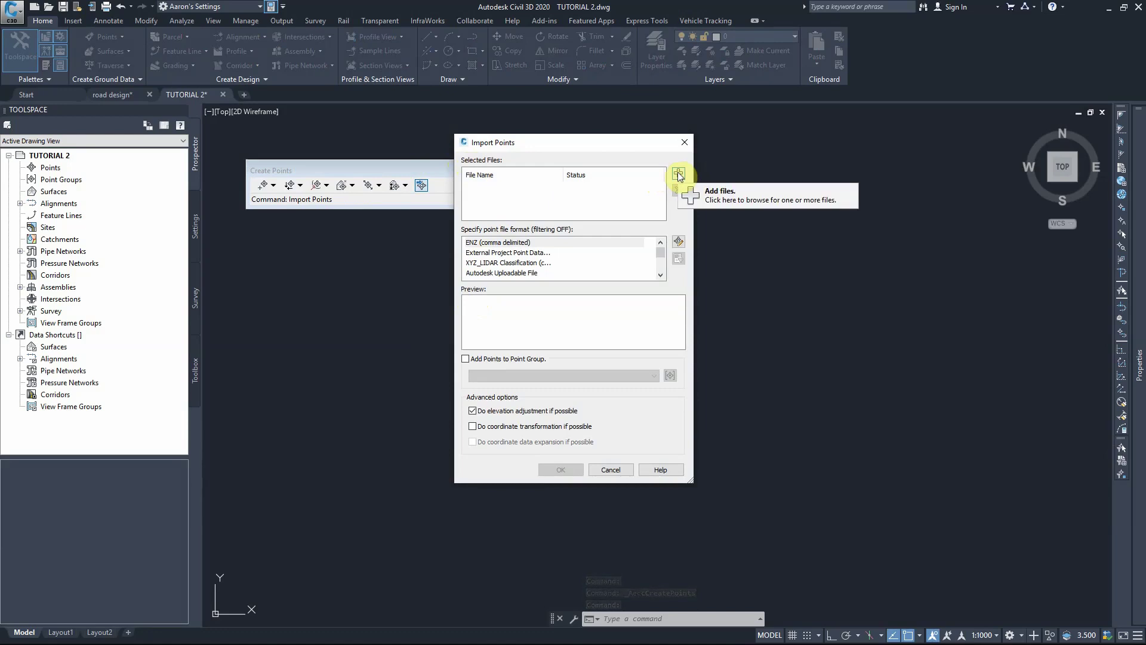
Import DETAIL SURVEY.CSV using the PENZD (comma delimited) point file format
{"action": "left_click", "coordinate": [679, 174]}
{"action": "left_click", "coordinate": [507, 263]}
{"action": "key", "text": "Return"}
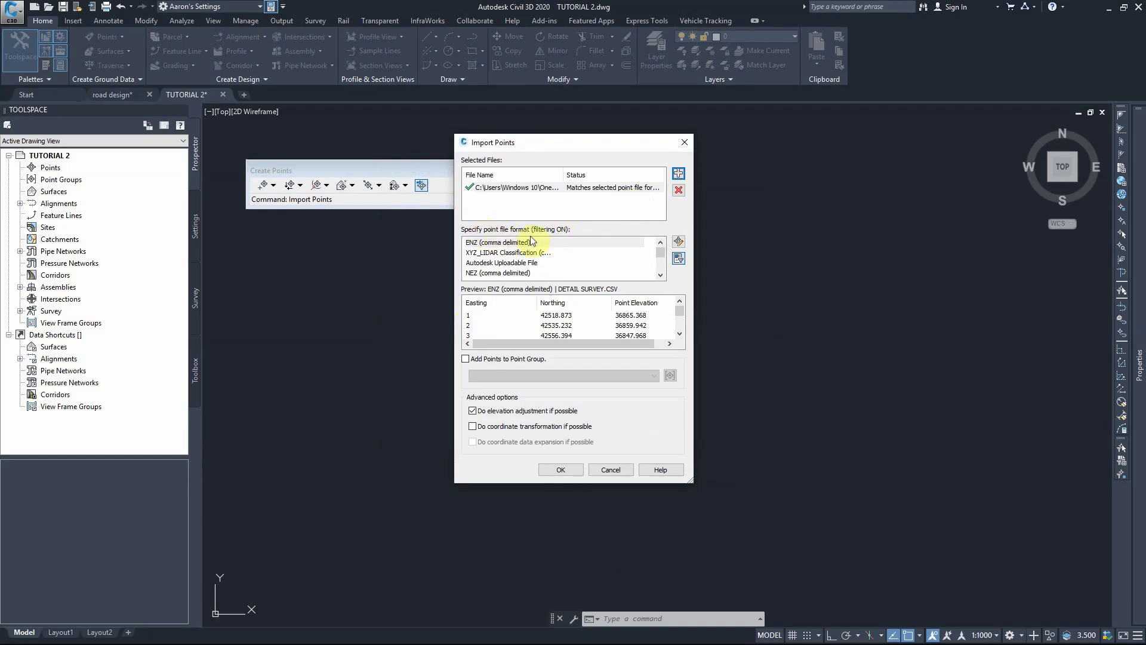
{"action": "left_click", "coordinate": [661, 276]}
{"action": "left_click", "coordinate": [660, 276]}
{"action": "left_click", "coordinate": [661, 276]}
{"action": "left_click", "coordinate": [661, 276]}
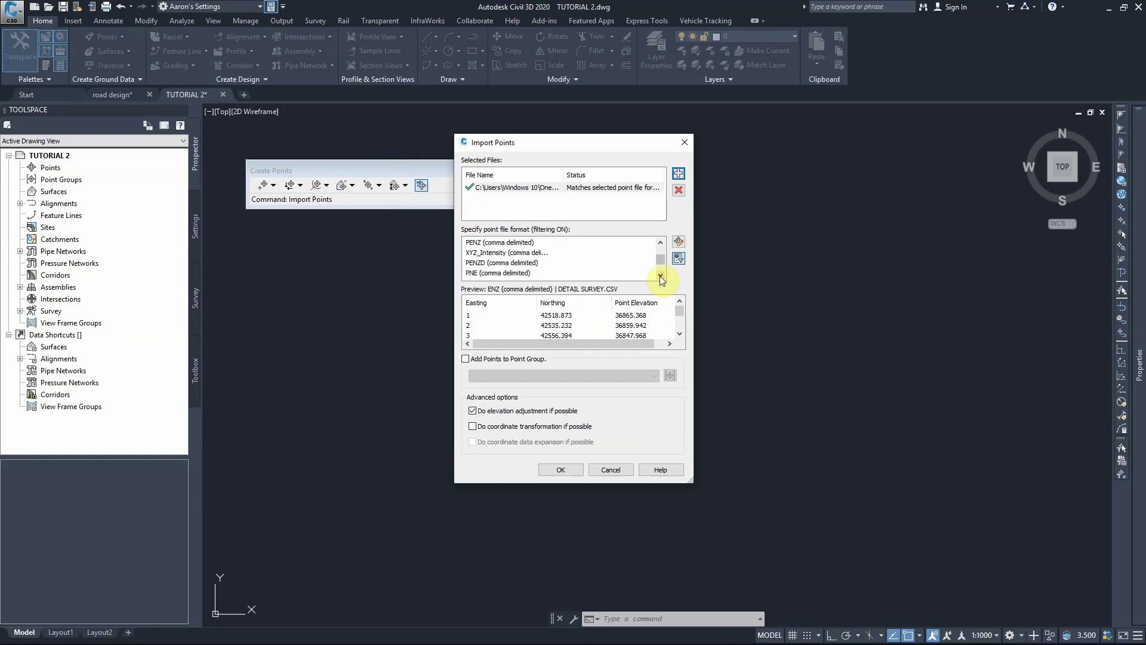
{"action": "left_click", "coordinate": [481, 267]}
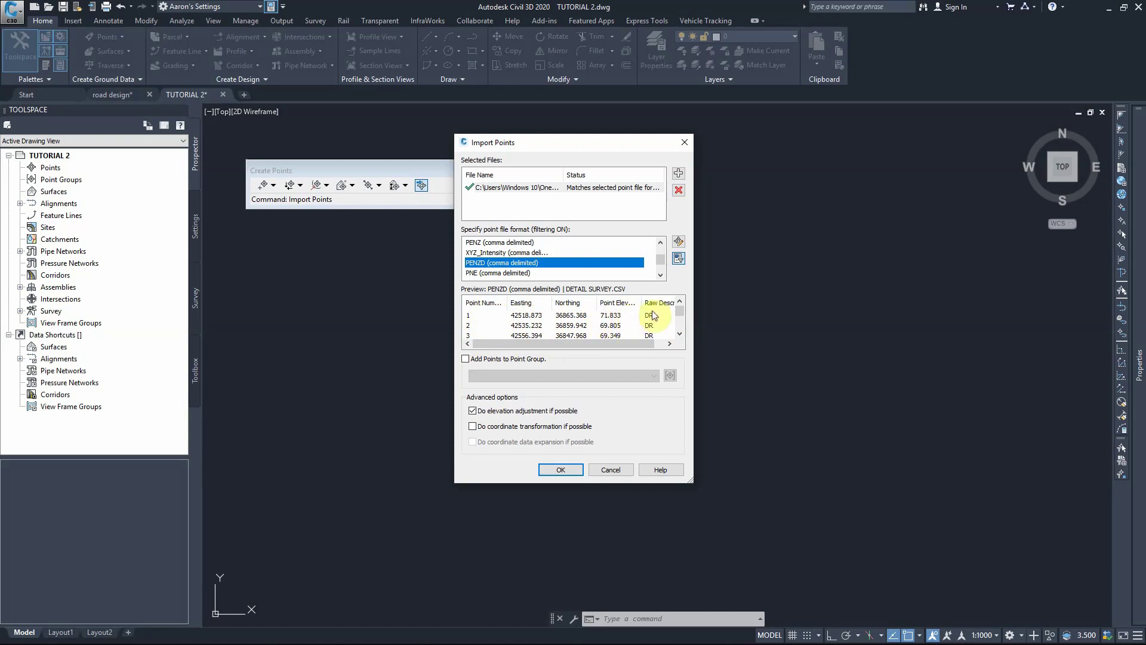
{"action": "left_click", "coordinate": [545, 472]}
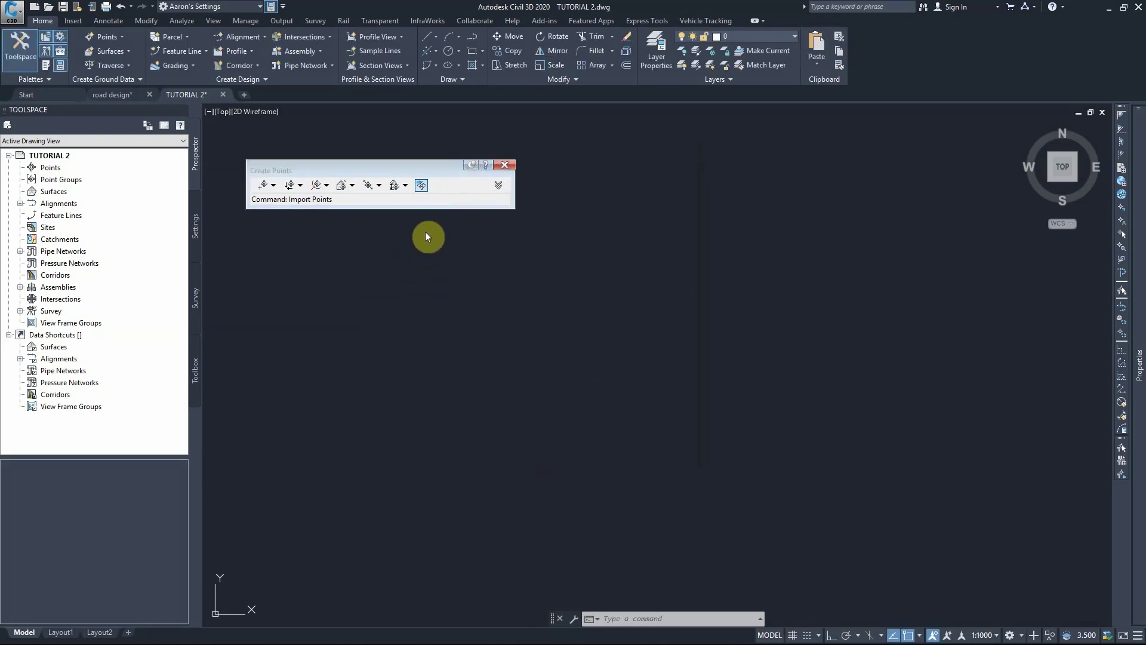
Close the Create Points toolbar and zoom to all 2776 imported points from Prospector
{"action": "left_click", "coordinate": [505, 166]}
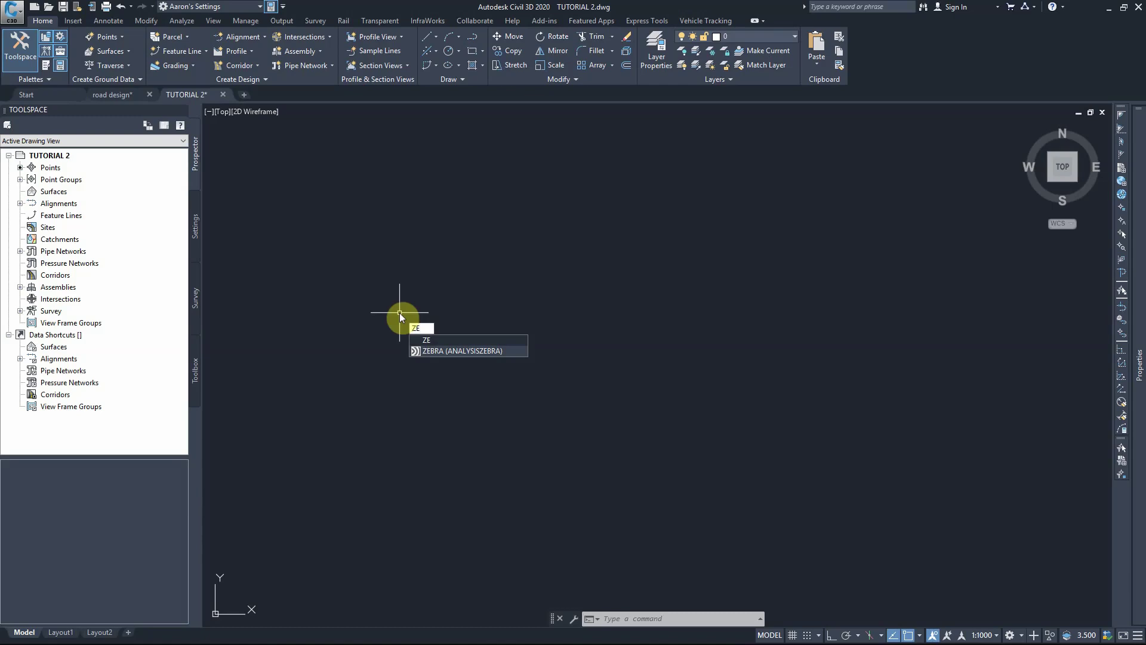
{"action": "key", "text": "Escape"}
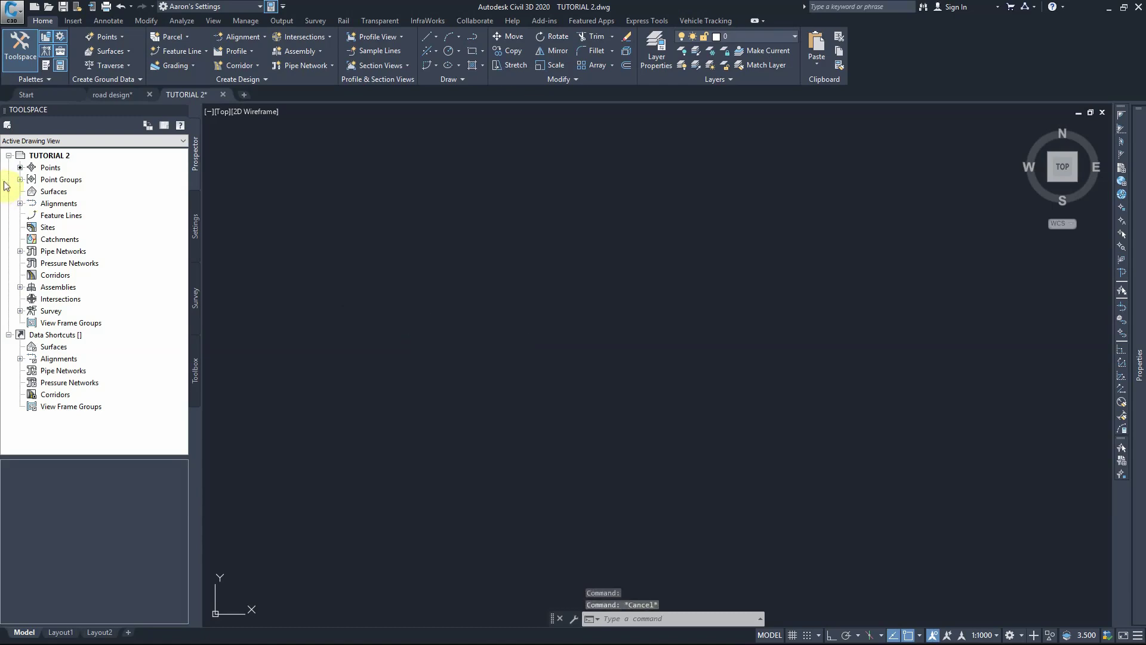
{"action": "right_click", "coordinate": [53, 167]}
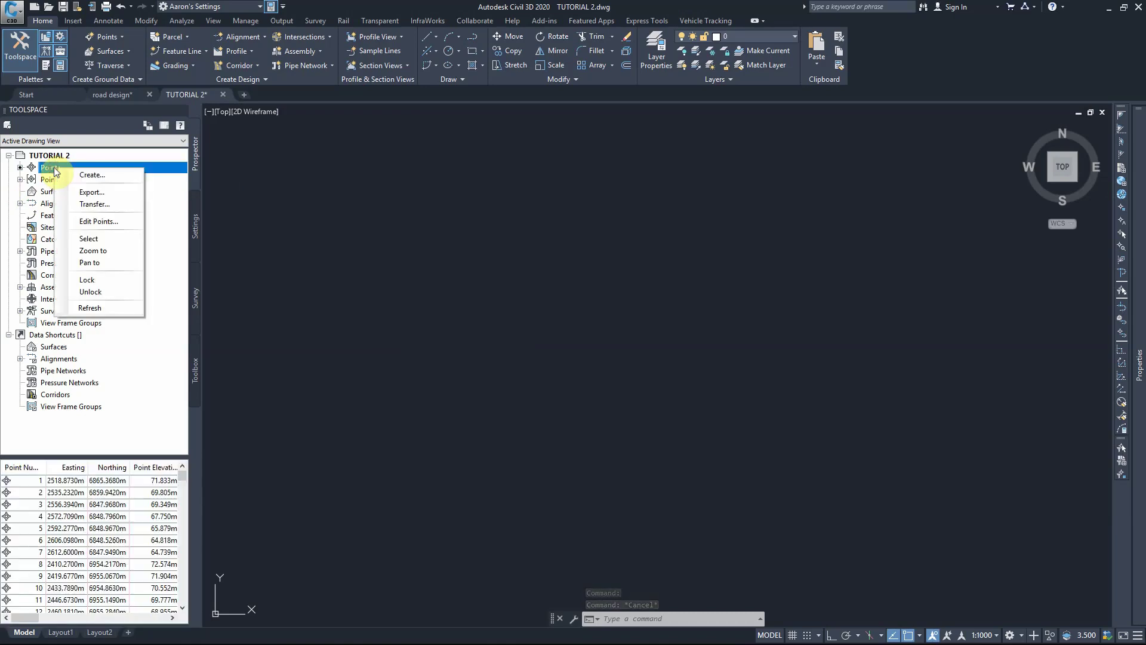
{"action": "left_click", "coordinate": [89, 251]}
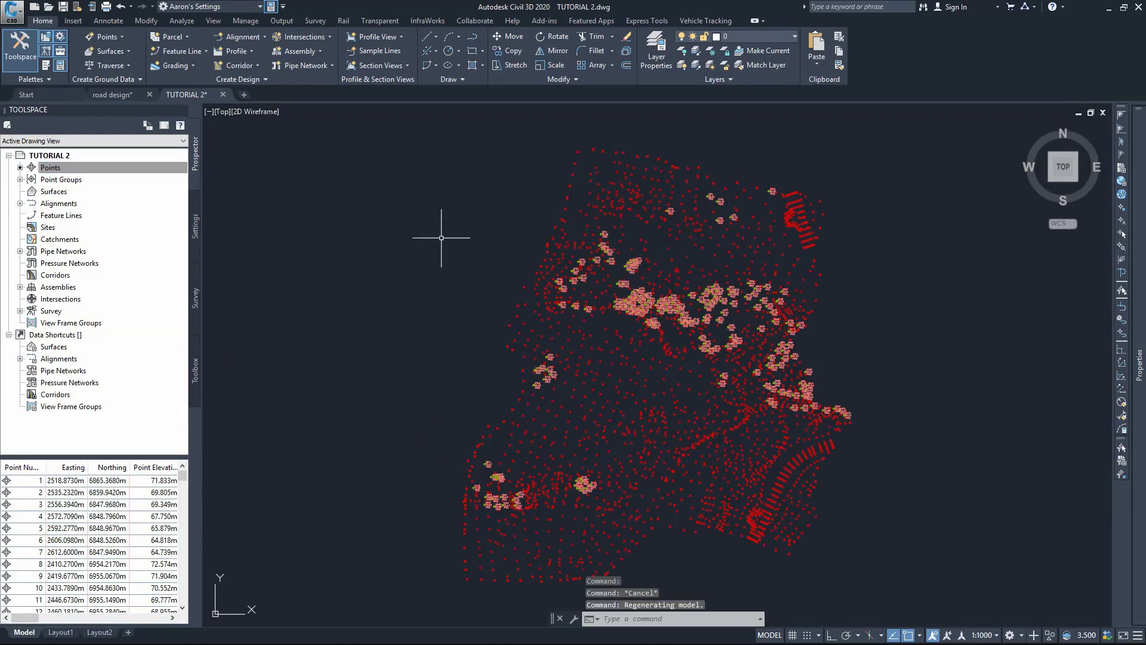